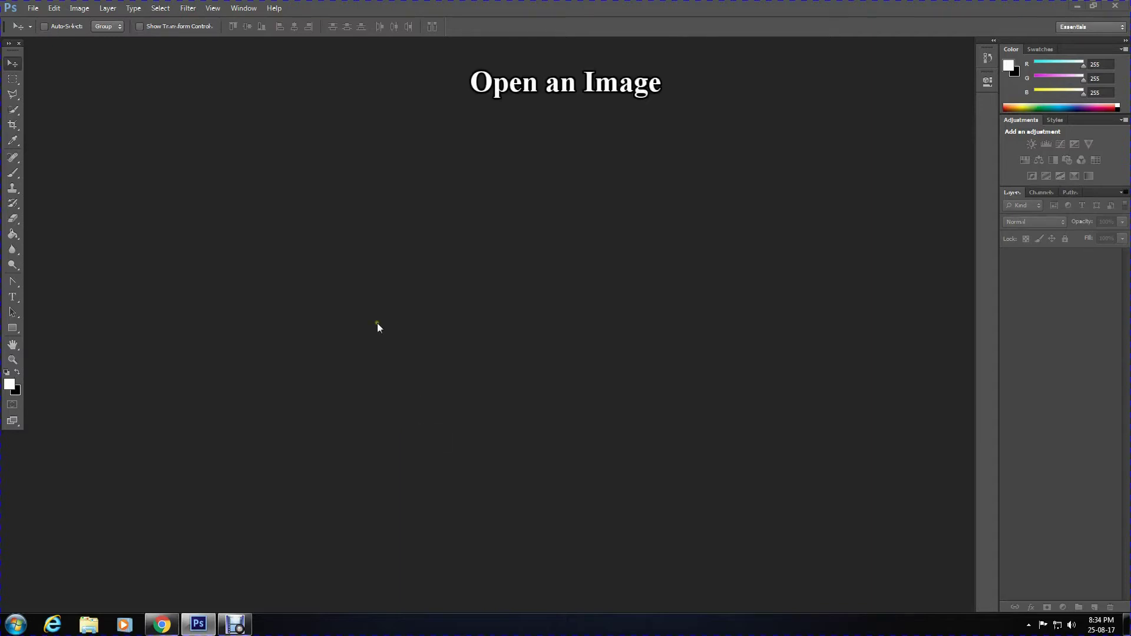
- Open the portrait photo 00000001 a through File > Open
{"action": "left_click", "coordinate": [33, 8]}
{"action": "left_click", "coordinate": [44, 31]}
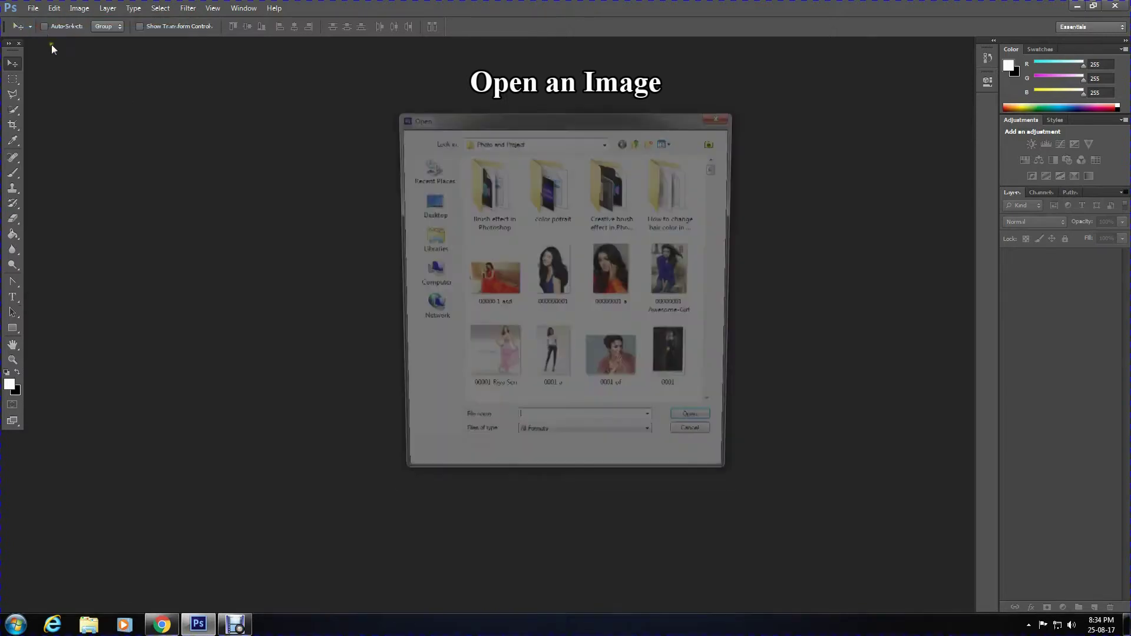
{"action": "double_click", "coordinate": [607, 284]}
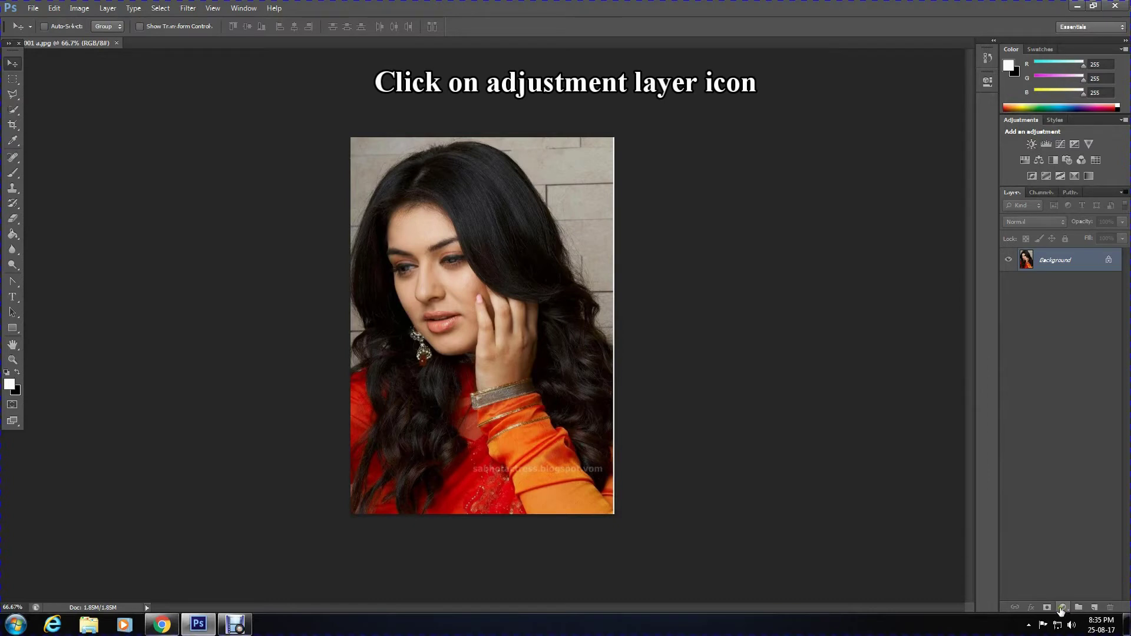
- Add a Hue/Saturation adjustment layer with Colorize turned on
{"action": "left_click", "coordinate": [1064, 608]}
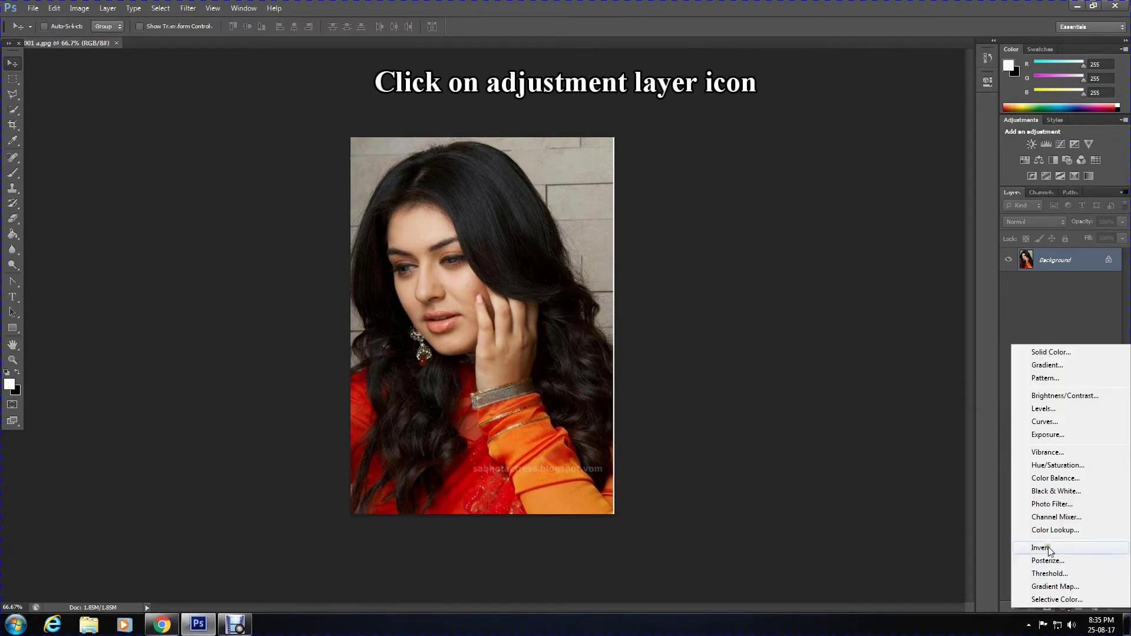
{"action": "left_click", "coordinate": [1057, 467]}
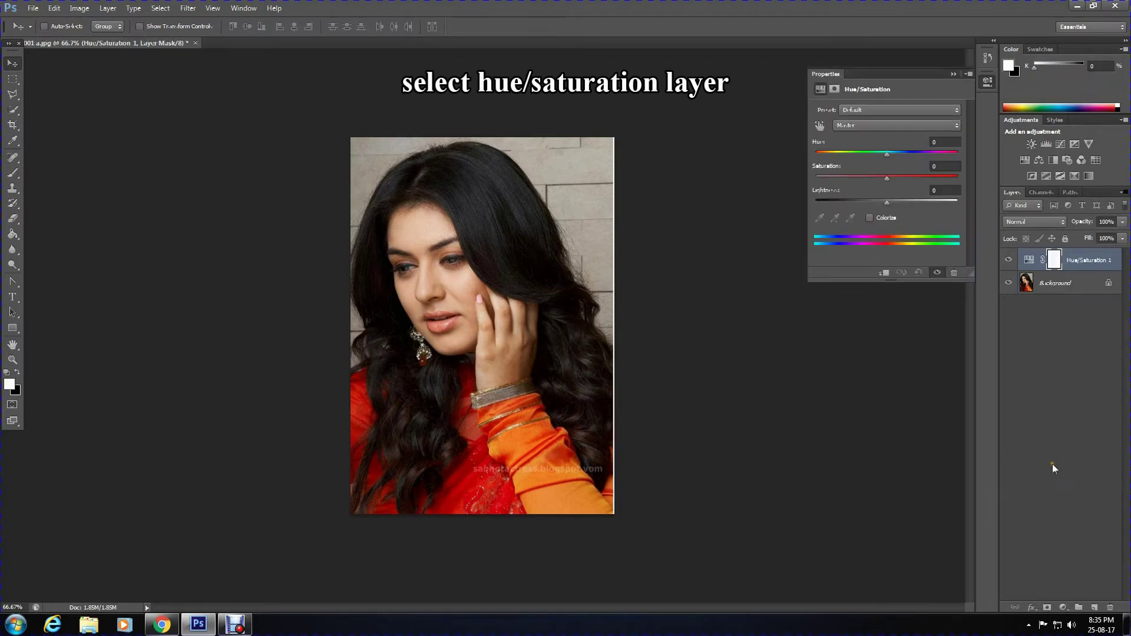
{"action": "left_click", "coordinate": [870, 218]}
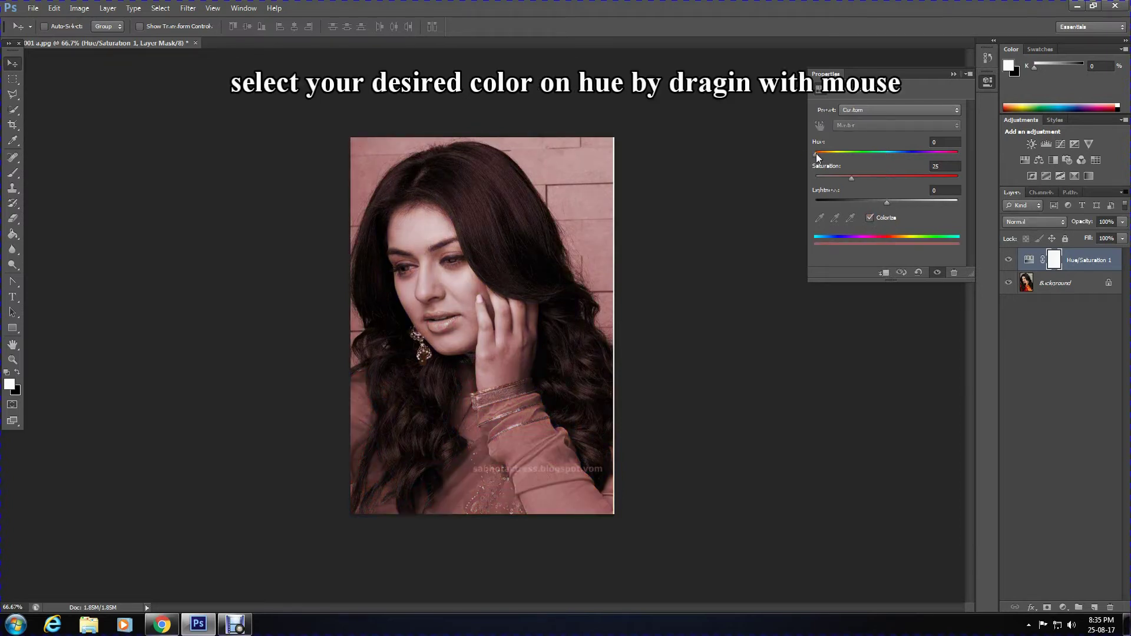
- Adjust the colorized tint to Hue 0, Saturation 60, then close the Properties panel
{"action": "mouse_move", "coordinate": [815, 155]}
{"action": "left_mouse_down"}
{"action": "mouse_move", "coordinate": [965, 157]}
{"action": "mouse_move", "coordinate": [810, 158]}
{"action": "left_mouse_up"}
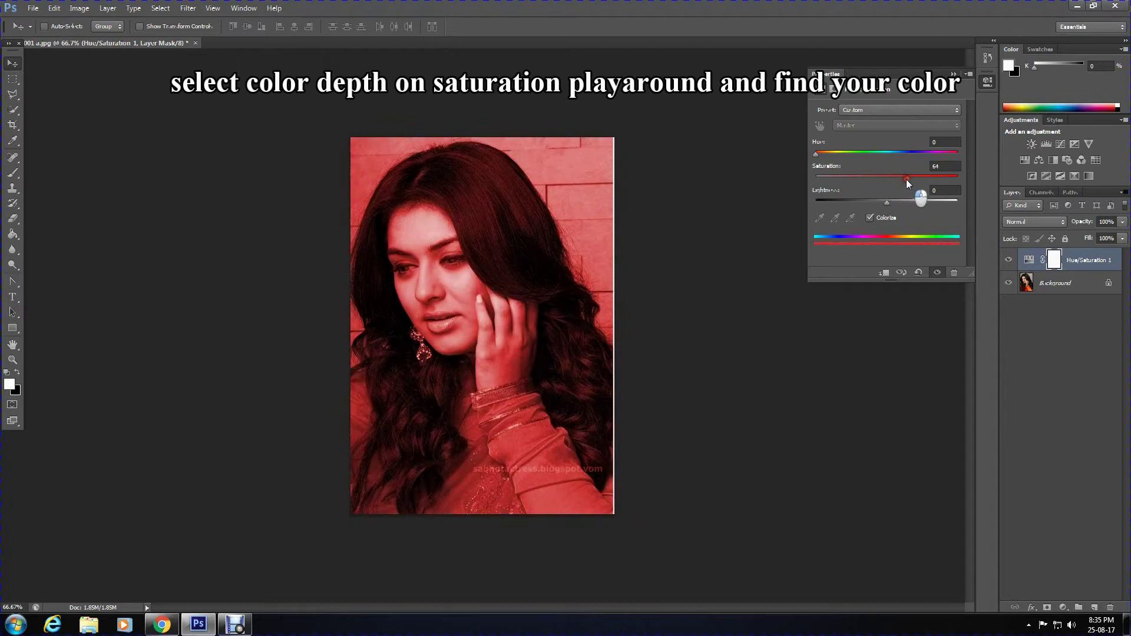
{"action": "left_click_drag", "start_coordinate": [918, 179], "coordinate": [924, 180]}
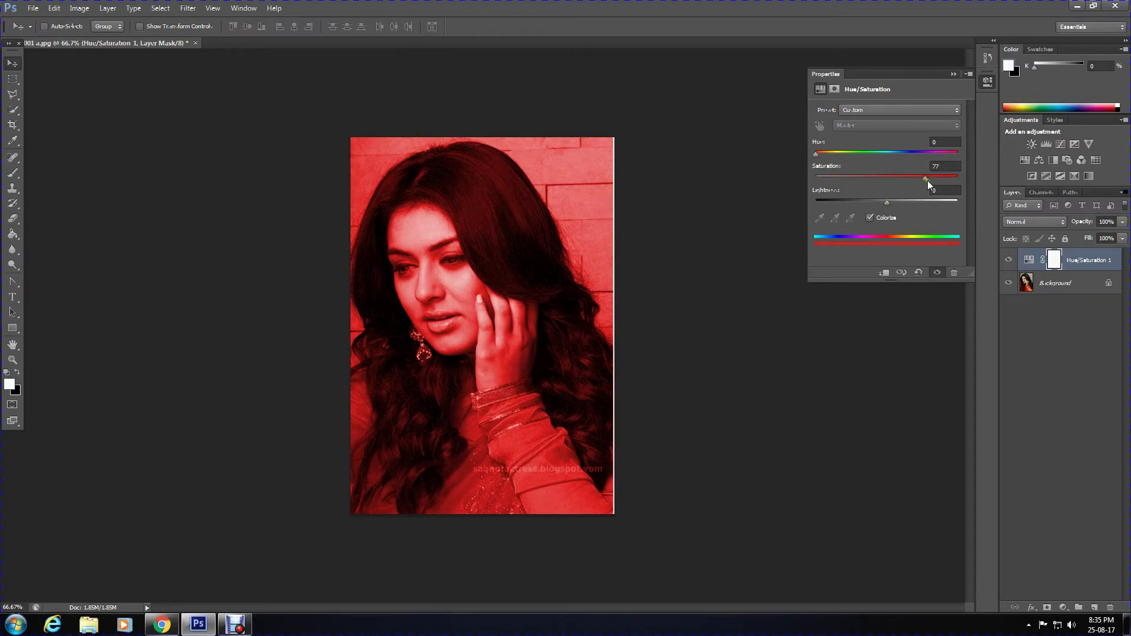
{"action": "left_click_drag", "start_coordinate": [941, 180], "coordinate": [915, 179]}
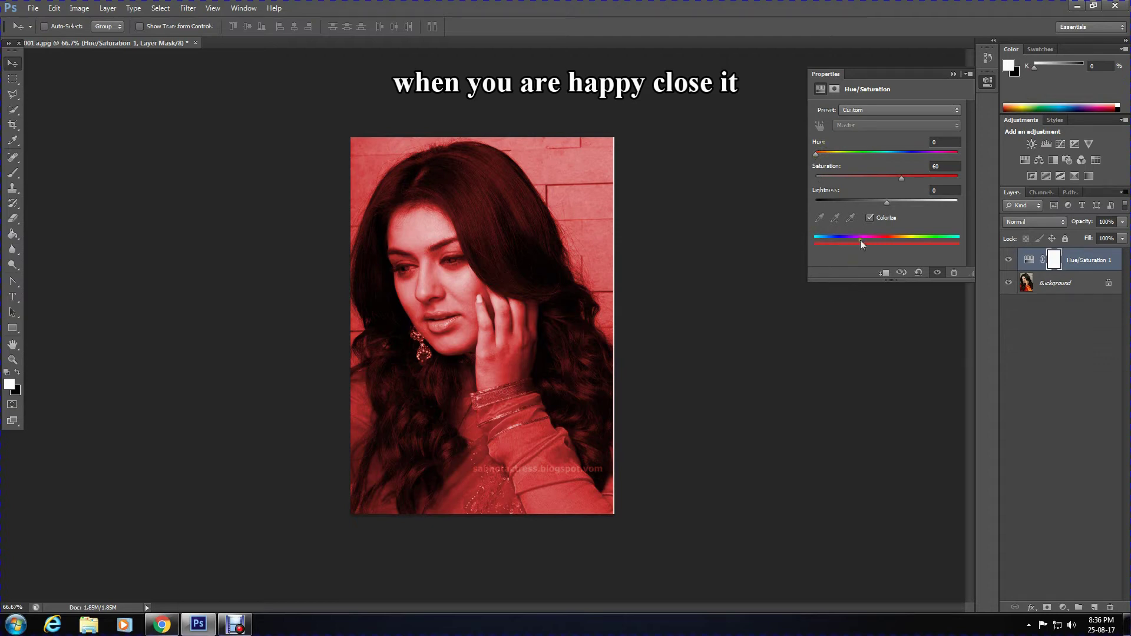
{"action": "left_click", "coordinate": [953, 74]}
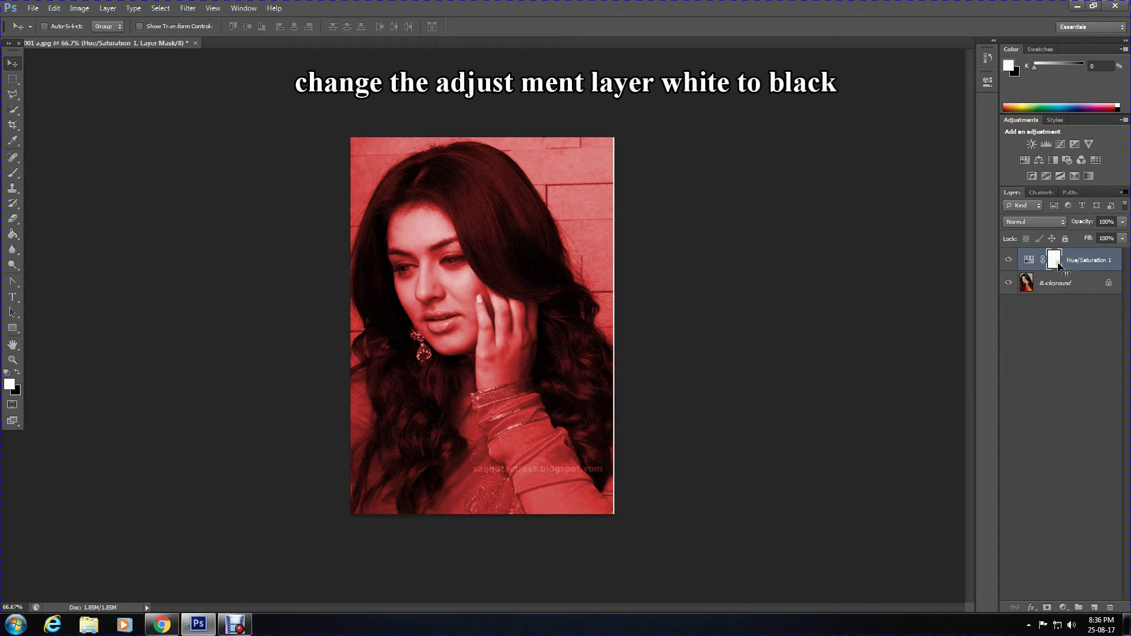
- Fill the Hue/Saturation mask with black using the Paint Bucket
{"action": "left_click", "coordinate": [17, 373]}
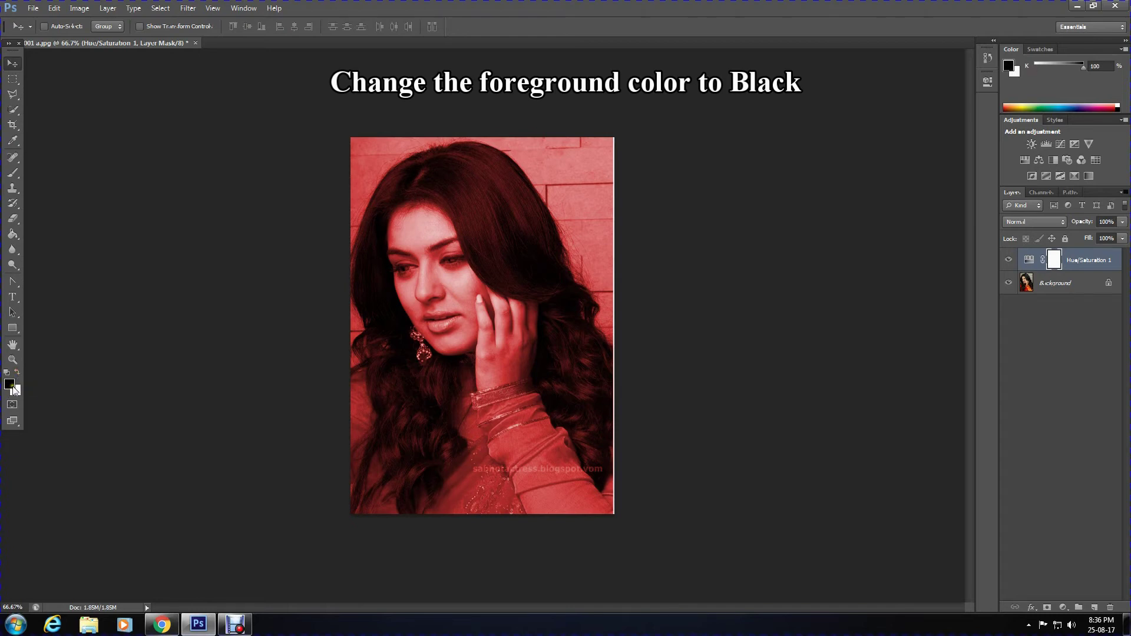
{"action": "left_click", "coordinate": [17, 235]}
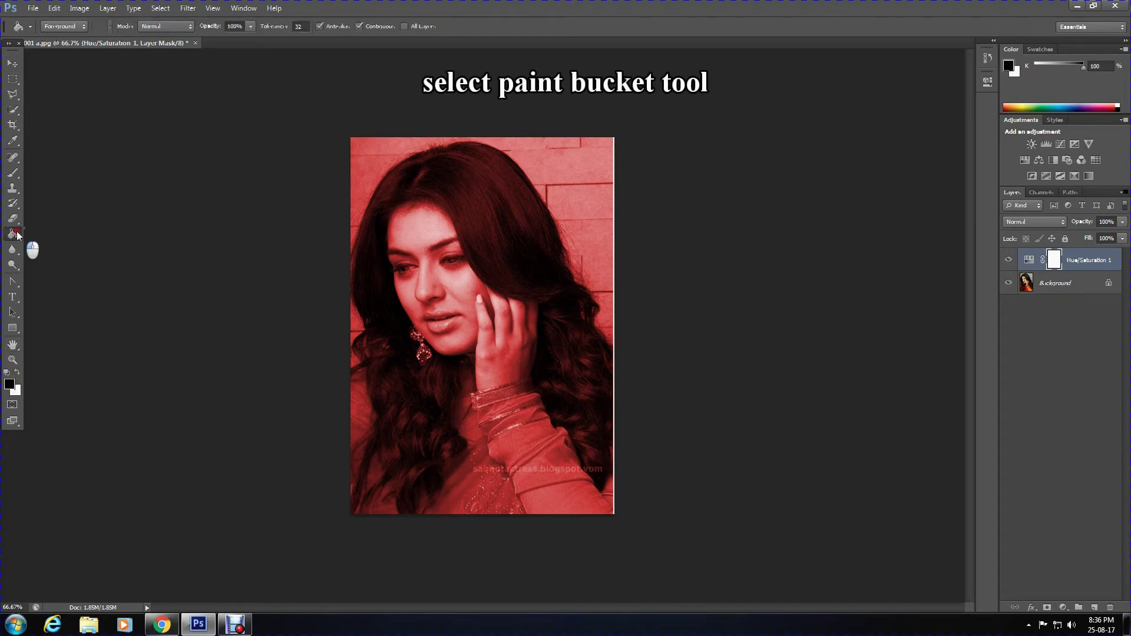
{"action": "left_click", "coordinate": [82, 245]}
{"action": "left_click", "coordinate": [494, 293]}
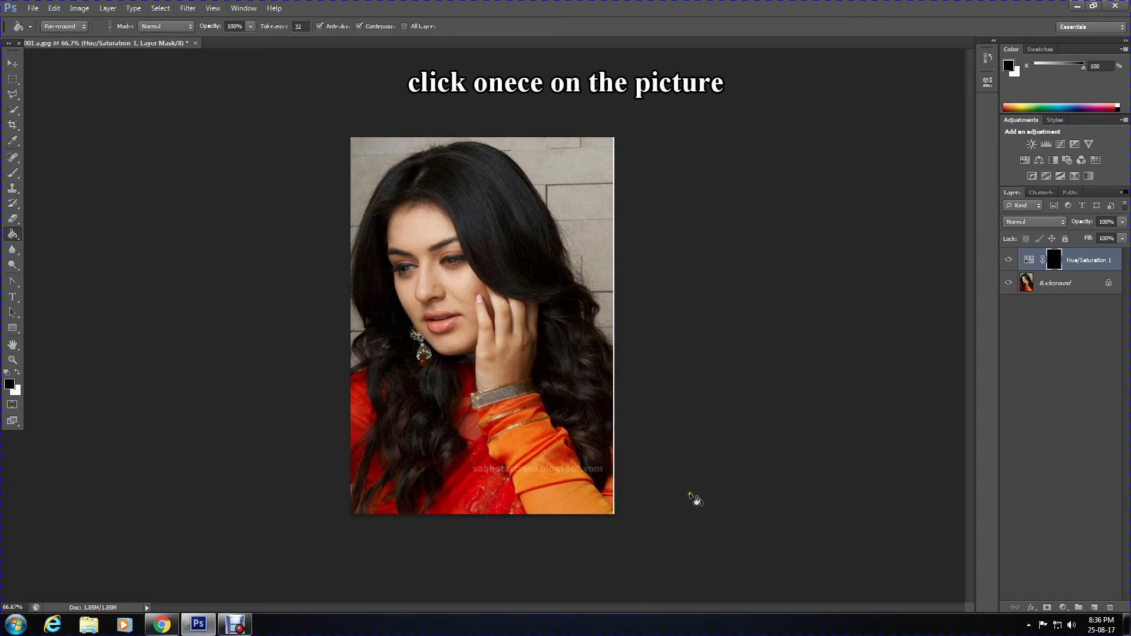
- Switch to the standard Brush tool
{"action": "left_click", "coordinate": [13, 172]}
{"action": "right_click", "coordinate": [14, 172]}
{"action": "left_click", "coordinate": [55, 174]}
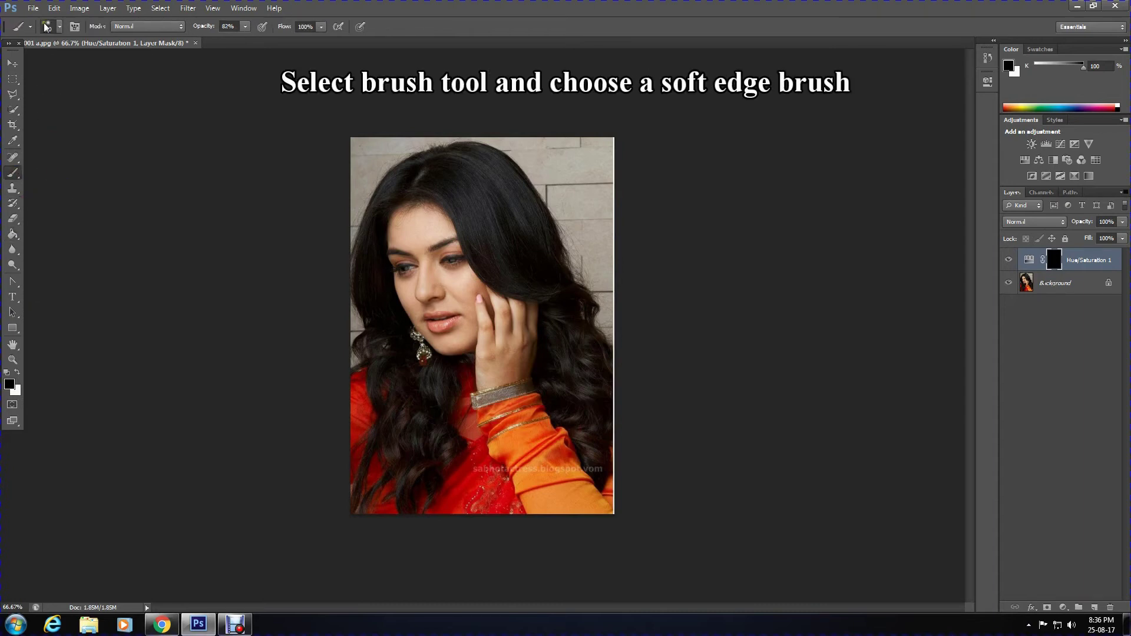
- Choose a soft round 80 px, 0% hardness brush tip at 90% opacity
{"action": "left_click", "coordinate": [60, 26]}
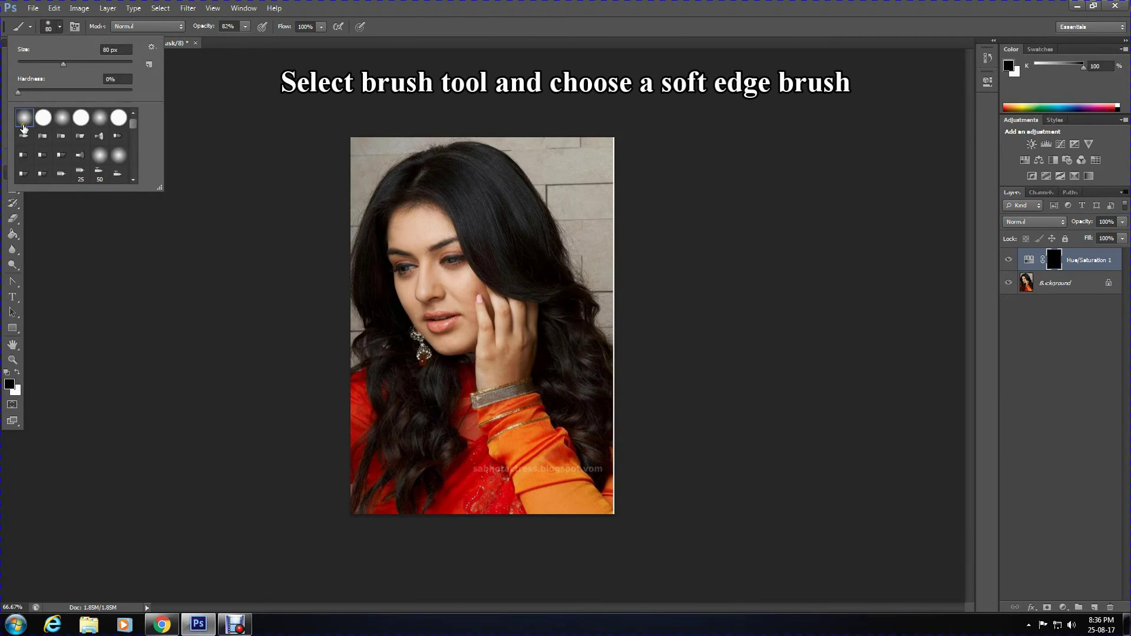
{"action": "double_click", "coordinate": [23, 123]}
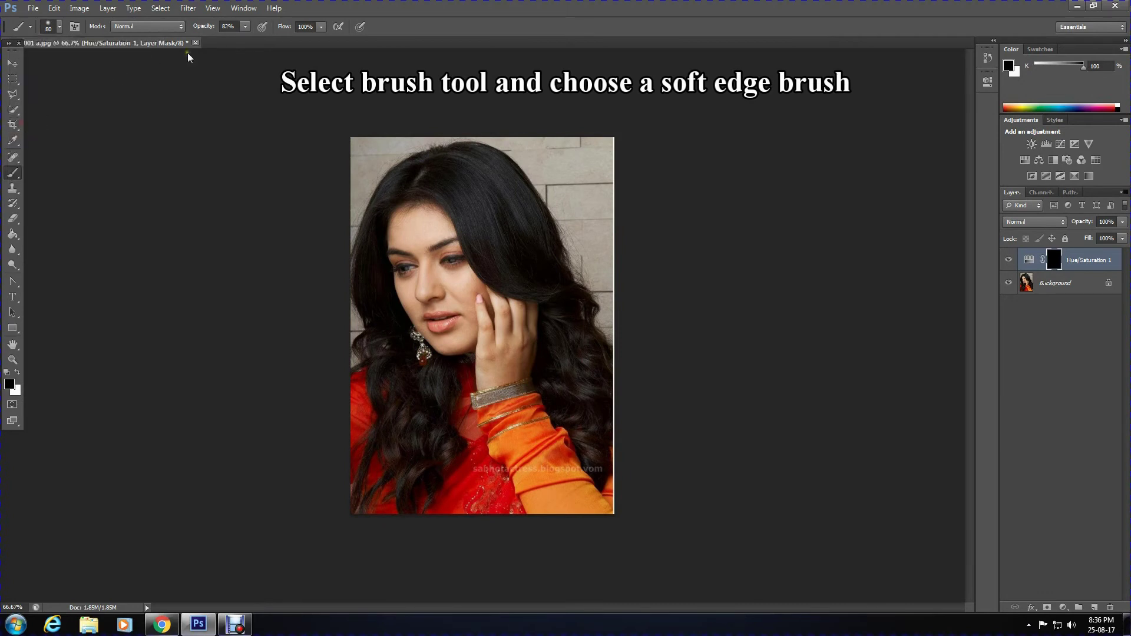
{"action": "left_click", "coordinate": [245, 26]}
{"action": "left_click_drag", "start_coordinate": [246, 39], "coordinate": [252, 43]}
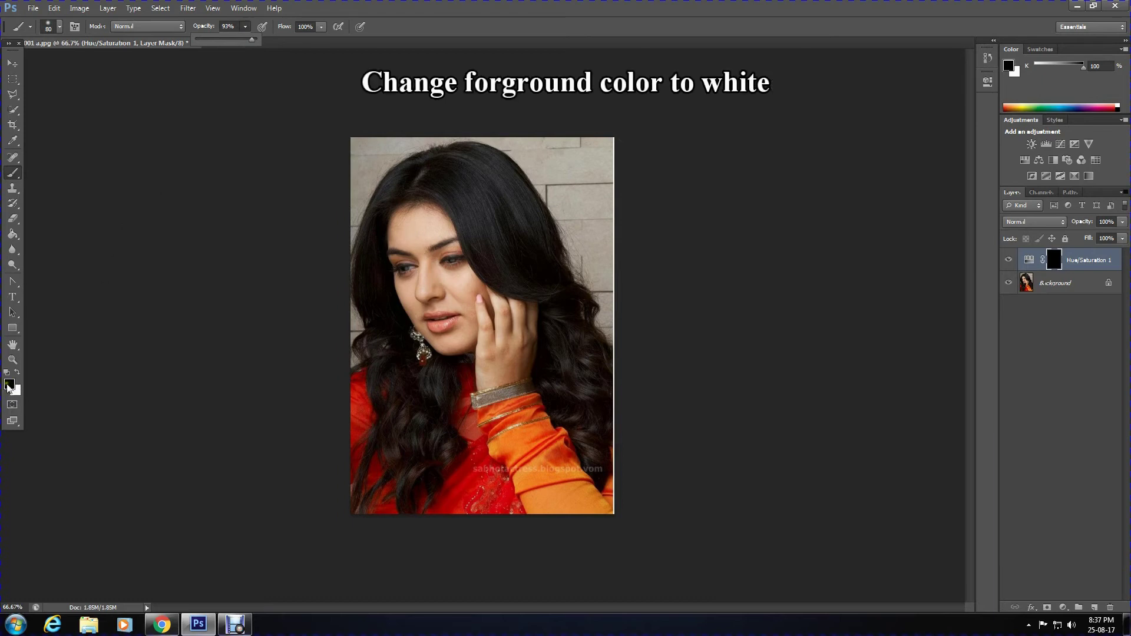
- With white foreground and a larger brush, paint the tint onto the upper and lower-right hair
{"action": "left_click", "coordinate": [17, 372]}
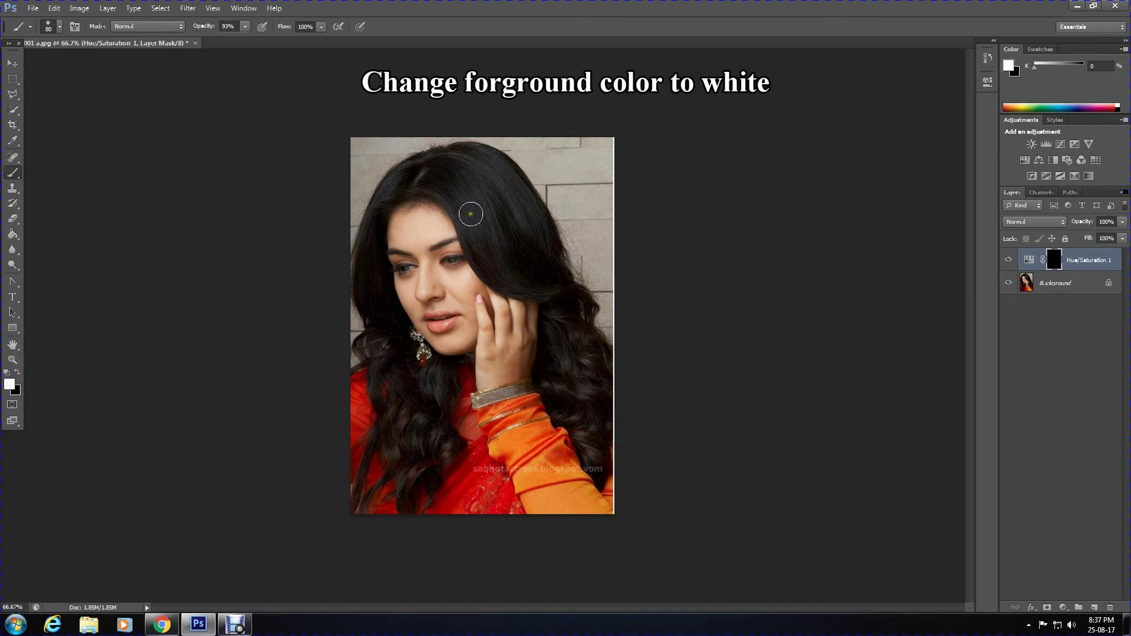
{"action": "key", "text": "bracketright"}
{"action": "key", "text": "bracketright"}
{"action": "key", "text": "bracketright"}
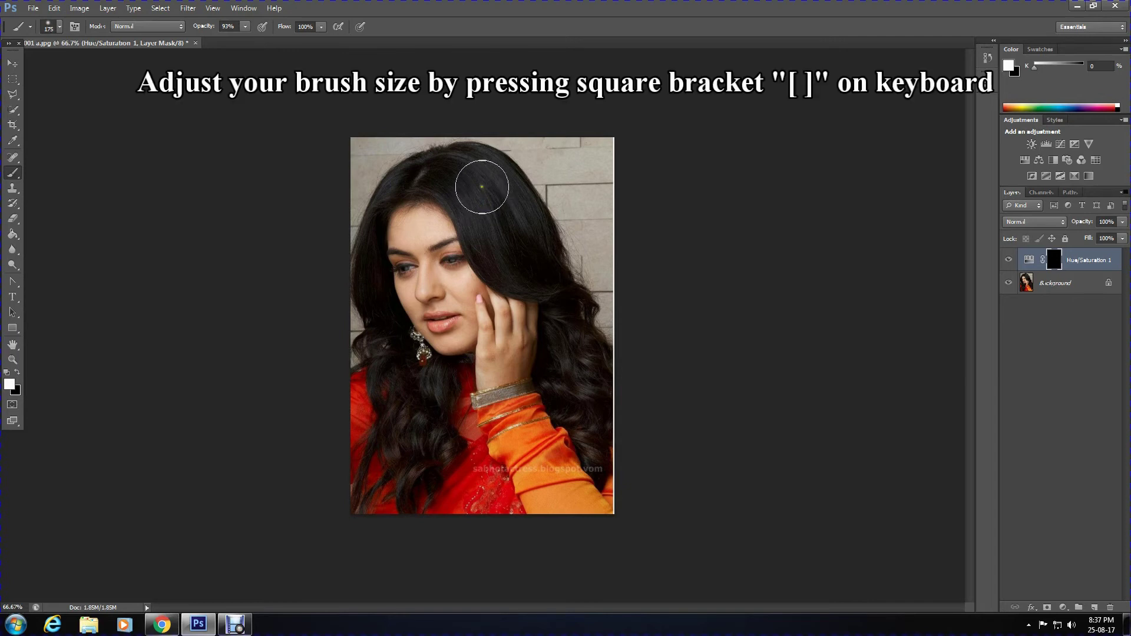
{"action": "key", "text": "bracketright"}
{"action": "key", "text": "bracketright"}
{"action": "mouse_move", "coordinate": [475, 177]}
{"action": "left_mouse_down"}
{"action": "mouse_move", "coordinate": [541, 268]}
{"action": "mouse_move", "coordinate": [479, 182]}
{"action": "mouse_move", "coordinate": [457, 171]}
{"action": "mouse_move", "coordinate": [499, 185]}
{"action": "mouse_move", "coordinate": [530, 228]}
{"action": "left_mouse_up"}
{"action": "key", "text": "bracketleft"}
{"action": "key", "text": "bracketleft"}
{"action": "mouse_move", "coordinate": [578, 397]}
{"action": "left_mouse_down"}
{"action": "mouse_move", "coordinate": [573, 354]}
{"action": "mouse_move", "coordinate": [602, 408]}
{"action": "mouse_move", "coordinate": [588, 425]}
{"action": "mouse_move", "coordinate": [596, 447]}
{"action": "mouse_move", "coordinate": [569, 374]}
{"action": "mouse_move", "coordinate": [565, 391]}
{"action": "mouse_move", "coordinate": [571, 331]}
{"action": "mouse_move", "coordinate": [561, 316]}
{"action": "mouse_move", "coordinate": [603, 459]}
{"action": "mouse_move", "coordinate": [568, 346]}
{"action": "mouse_move", "coordinate": [501, 268]}
{"action": "mouse_move", "coordinate": [455, 185]}
{"action": "mouse_move", "coordinate": [457, 161]}
{"action": "mouse_move", "coordinate": [434, 167]}
{"action": "mouse_move", "coordinate": [485, 182]}
{"action": "mouse_move", "coordinate": [454, 160]}
{"action": "mouse_move", "coordinate": [495, 187]}
{"action": "mouse_move", "coordinate": [493, 206]}
{"action": "mouse_move", "coordinate": [439, 166]}
{"action": "mouse_move", "coordinate": [493, 244]}
{"action": "left_mouse_up"}
- Shrink the brush to 90 px, then 45 px, painting the left and crown hair
{"action": "key", "text": "bracketleft"}
{"action": "key", "text": "bracketleft"}
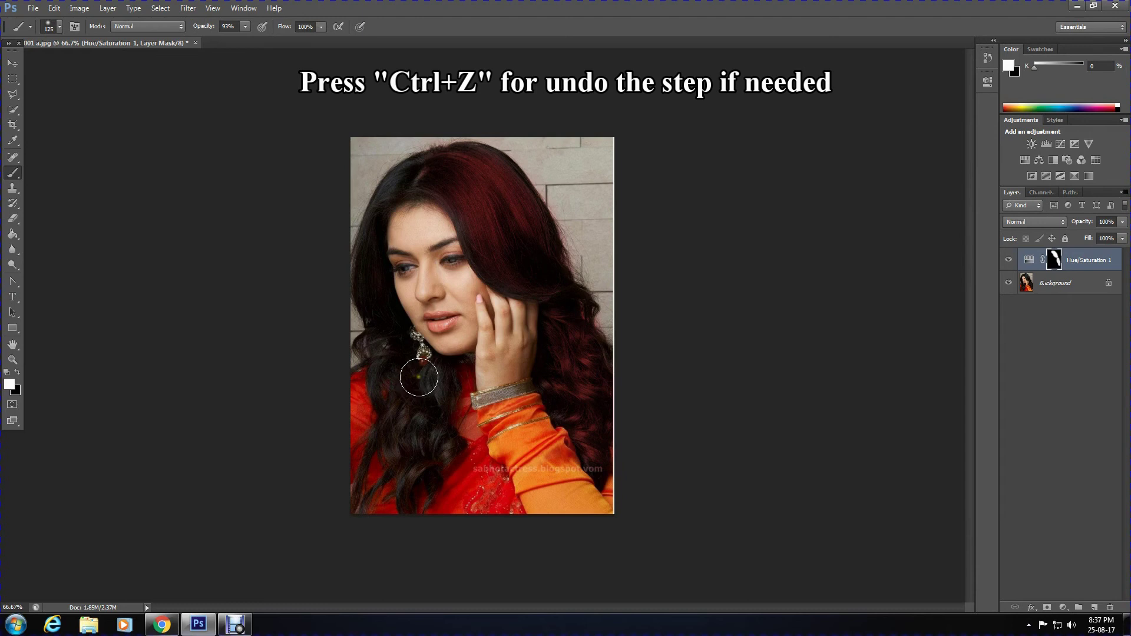
{"action": "left_click_drag", "start_coordinate": [404, 442], "coordinate": [376, 307]}
{"action": "key", "text": "bracketleft"}
{"action": "key", "text": "bracketleft"}
{"action": "key", "text": "bracketleft"}
{"action": "mouse_move", "coordinate": [422, 172]}
{"action": "left_mouse_down"}
{"action": "mouse_move", "coordinate": [447, 179]}
{"action": "mouse_move", "coordinate": [400, 185]}
{"action": "mouse_move", "coordinate": [449, 177]}
{"action": "mouse_move", "coordinate": [535, 189]}
{"action": "left_mouse_up"}
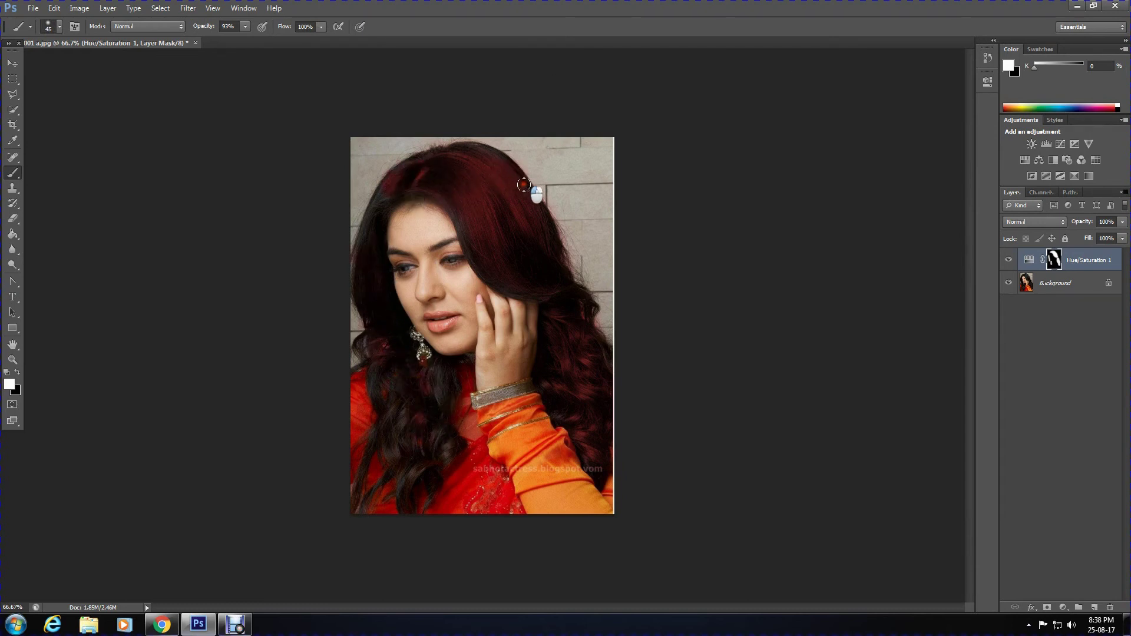
- Soften the hair edges with a smaller brush, lowering opacity to 57% then 18%
{"action": "left_click", "coordinate": [244, 27]}
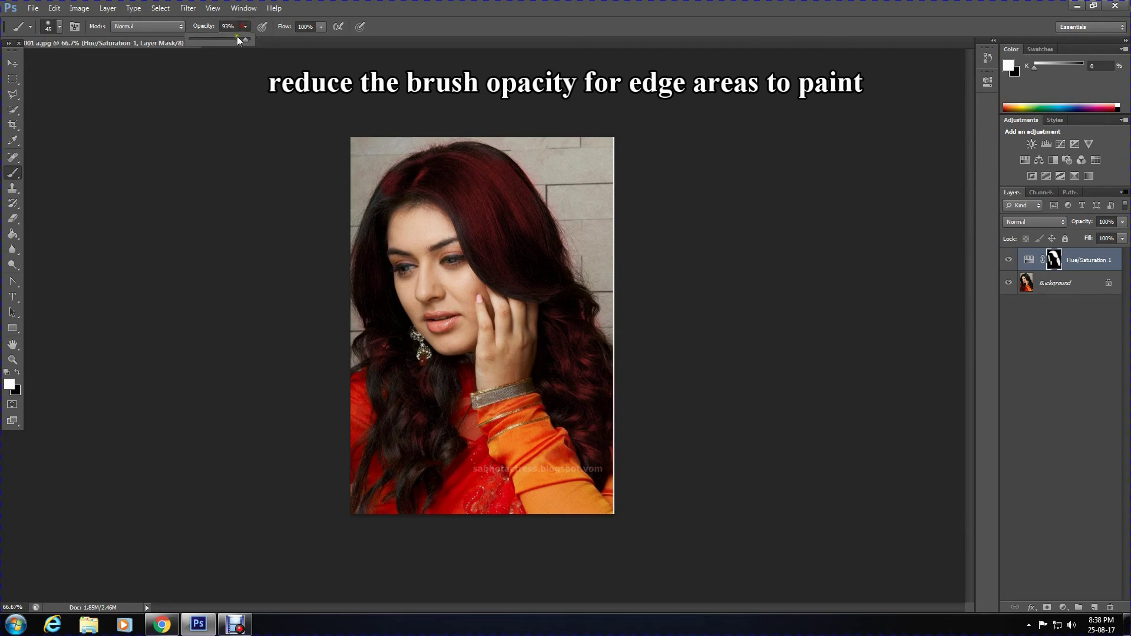
{"action": "mouse_move", "coordinate": [509, 170]}
{"action": "left_mouse_down"}
{"action": "mouse_move", "coordinate": [522, 187]}
{"action": "mouse_move", "coordinate": [503, 281]}
{"action": "mouse_move", "coordinate": [458, 220]}
{"action": "mouse_move", "coordinate": [377, 202]}
{"action": "left_mouse_up"}
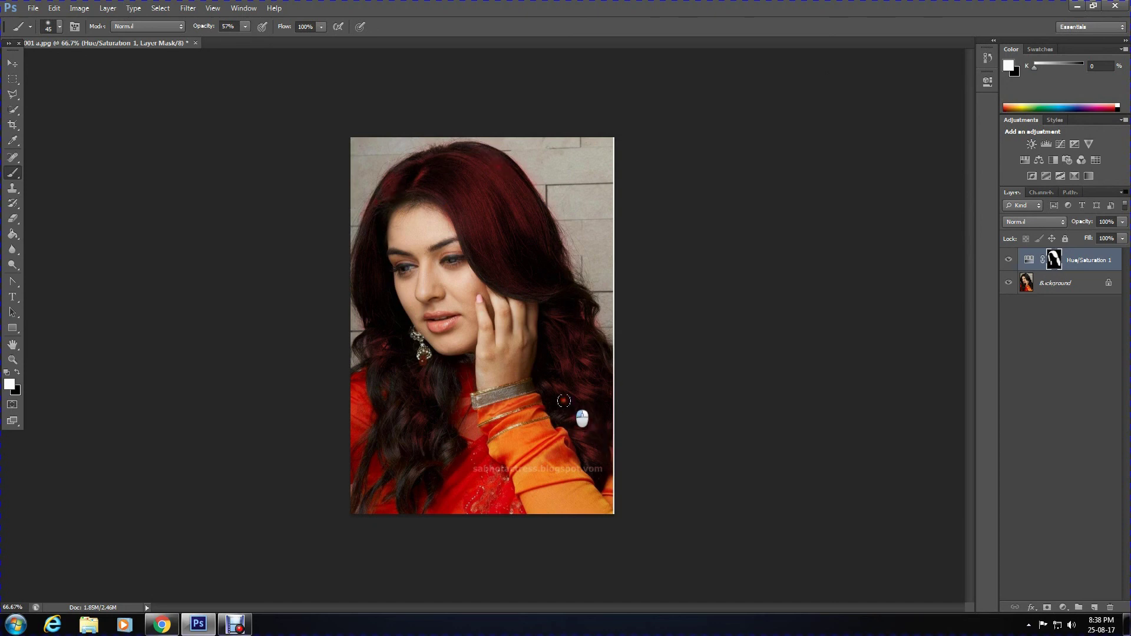
{"action": "left_click", "coordinate": [435, 430]}
{"action": "key", "text": "bracketleft"}
{"action": "key", "text": "bracketleft"}
{"action": "key", "text": "1"}
{"action": "key", "text": "8"}
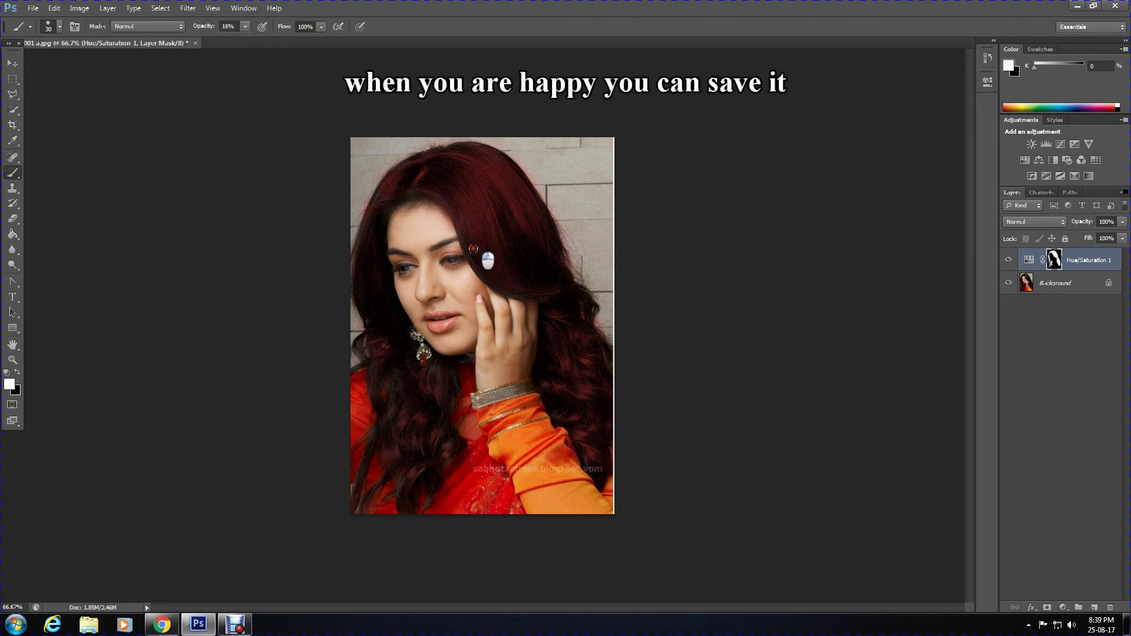
- Save As 00000001 a.jpg in JPEG format to the Desktop
{"action": "left_click", "coordinate": [33, 8]}
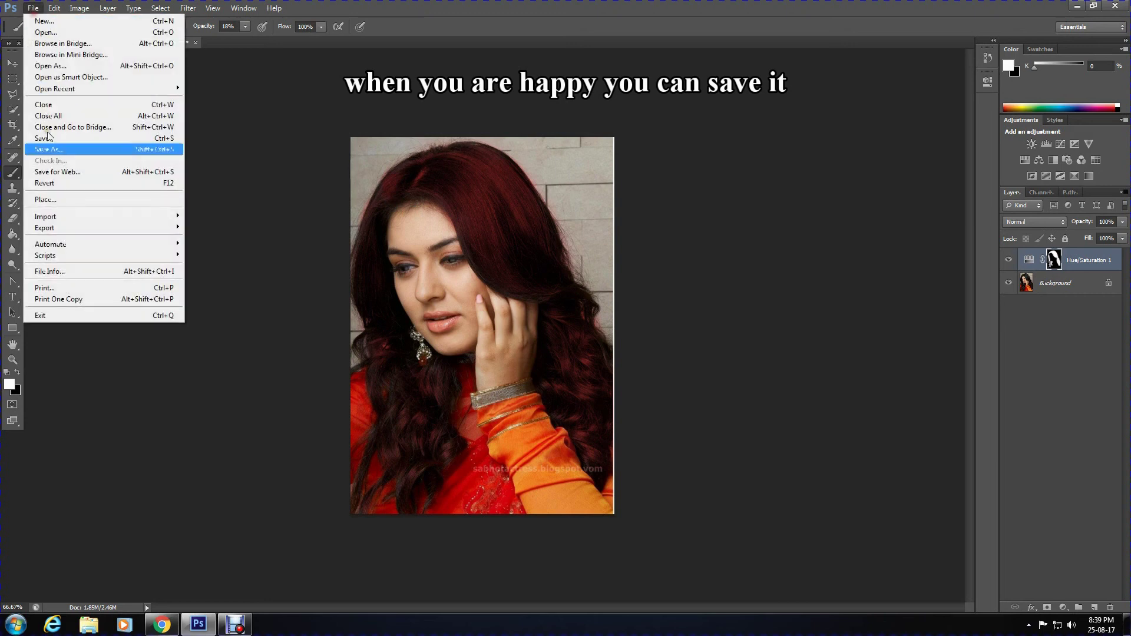
{"action": "left_click", "coordinate": [81, 151]}
{"action": "left_click", "coordinate": [426, 201]}
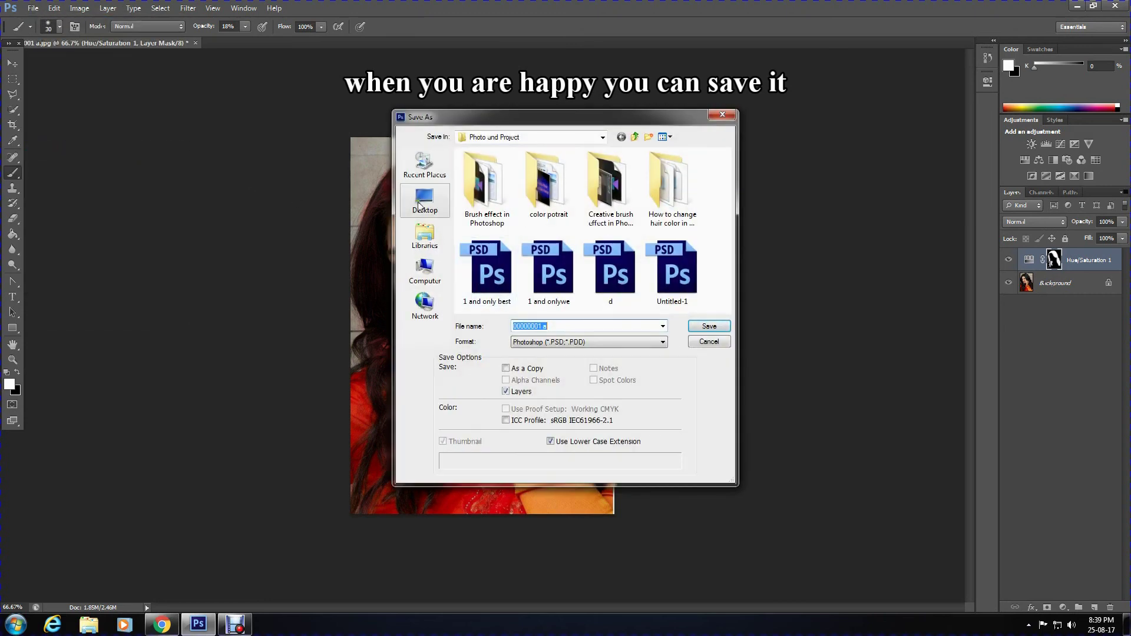
{"action": "left_click", "coordinate": [590, 342]}
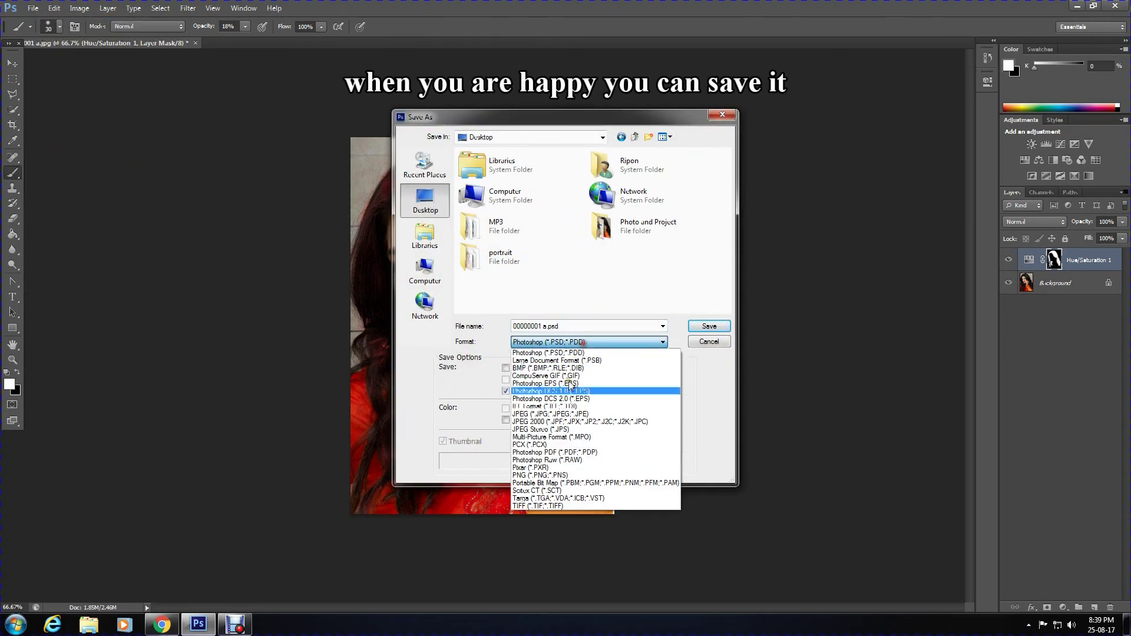
{"action": "left_click", "coordinate": [558, 417]}
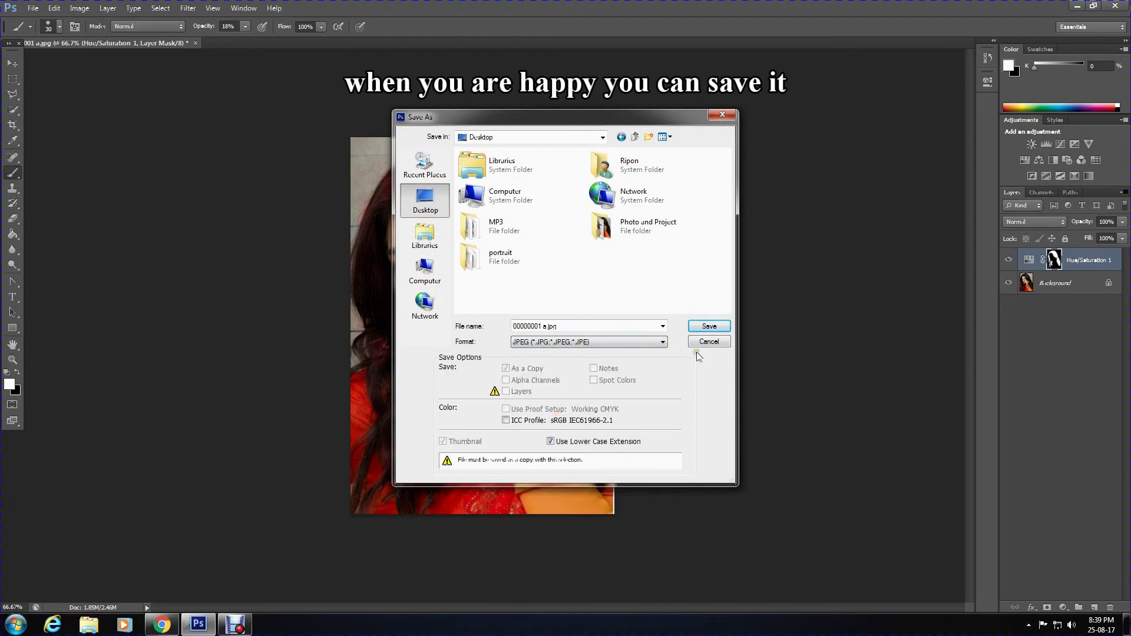
{"action": "double_click", "coordinate": [531, 326]}
{"action": "left_click", "coordinate": [708, 327]}
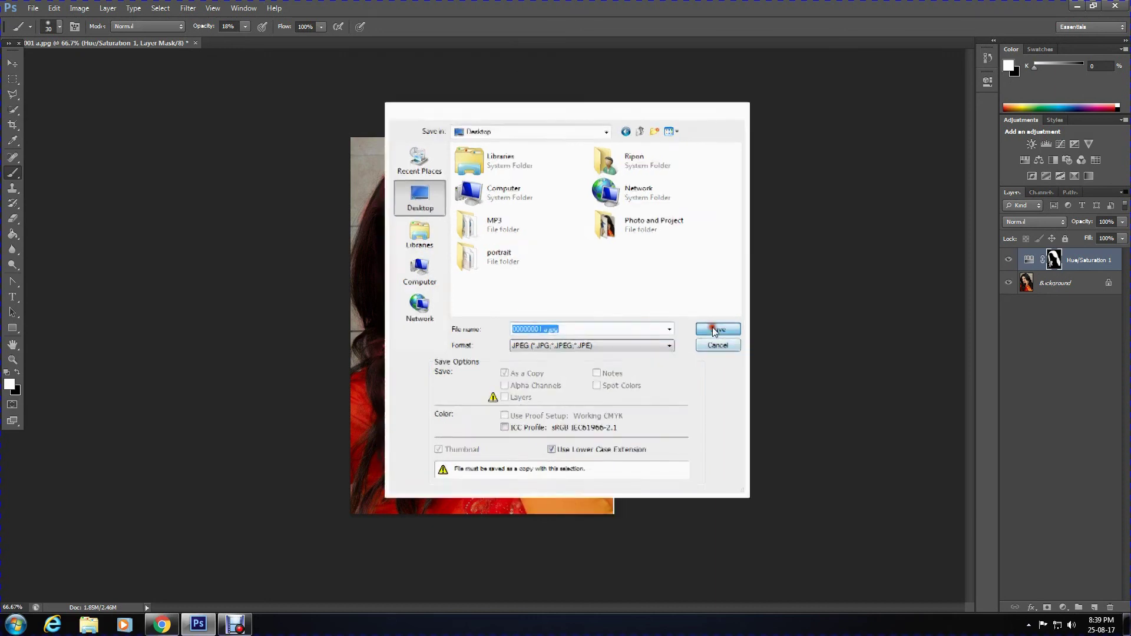
- Accept the JPEG options, then undo the flattening to restore the Hue/Saturation layer
{"action": "left_click", "coordinate": [645, 167]}
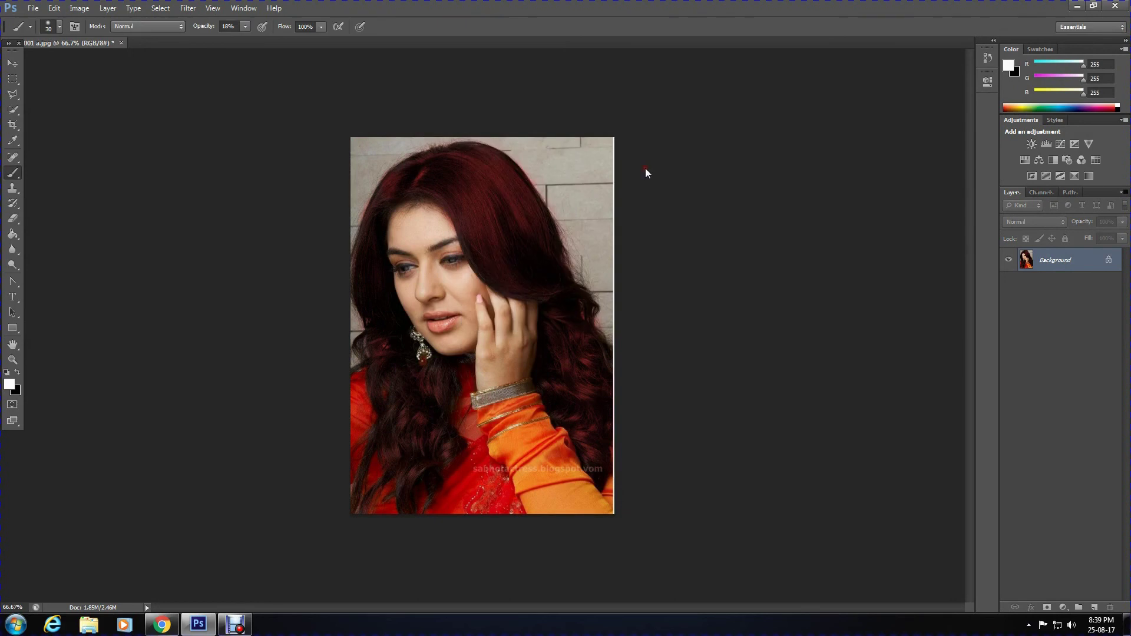
{"action": "key", "text": "ctrl+z"}
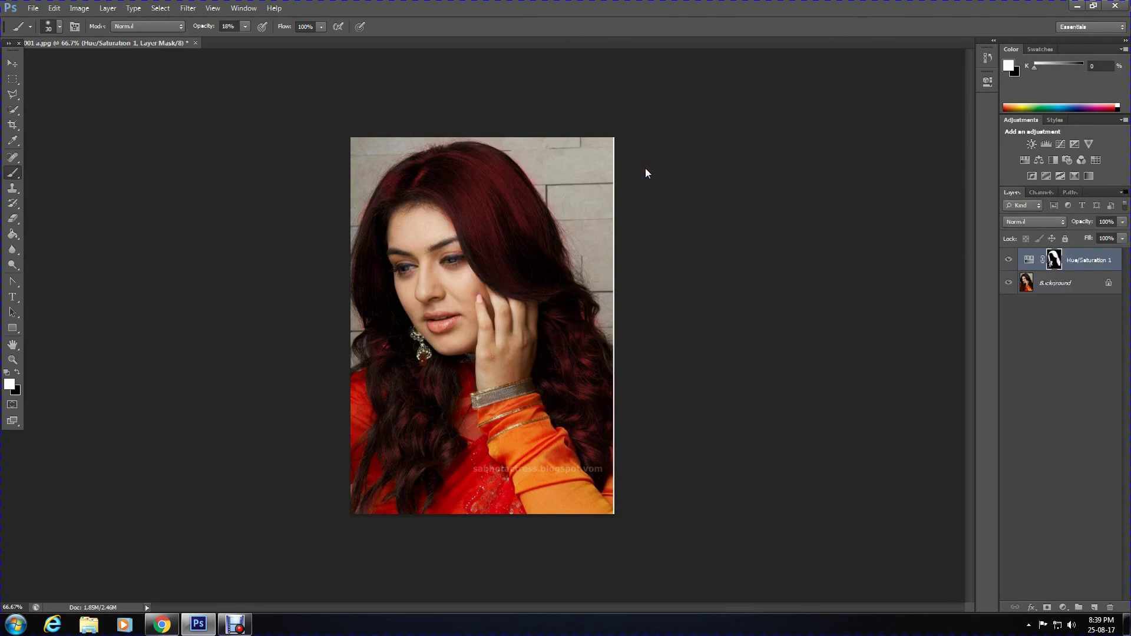